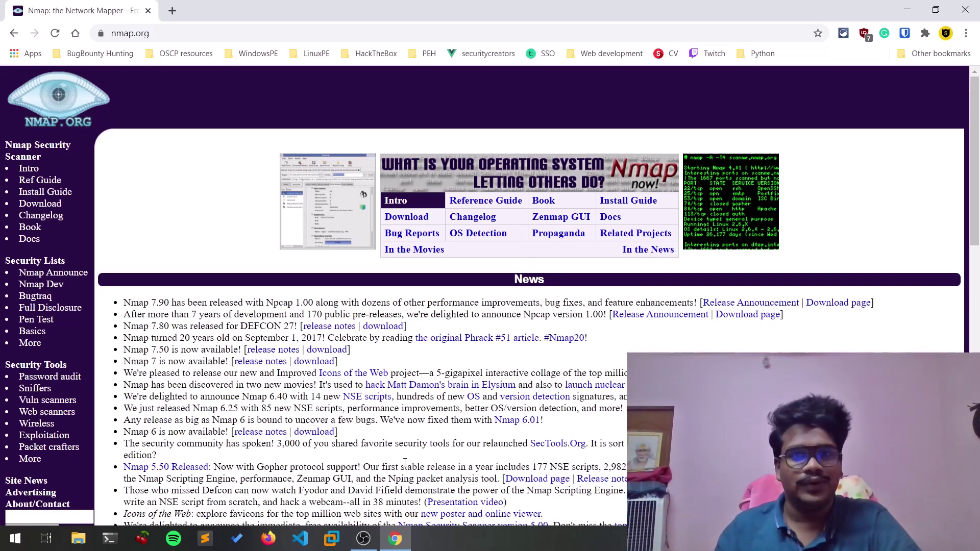
scroll(414, 467, "down", 2)
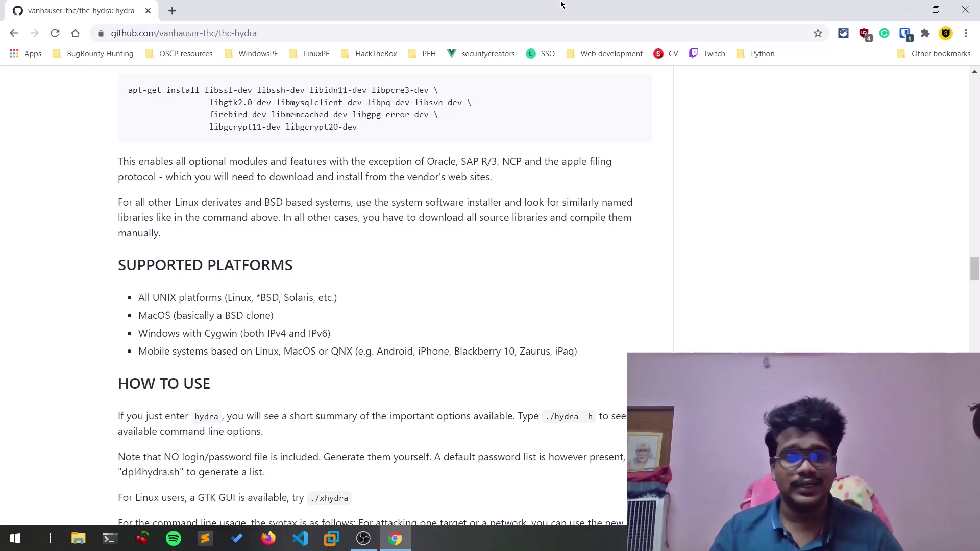
scroll(377, 263, "down", 3)
scroll(377, 264, "down", 3)
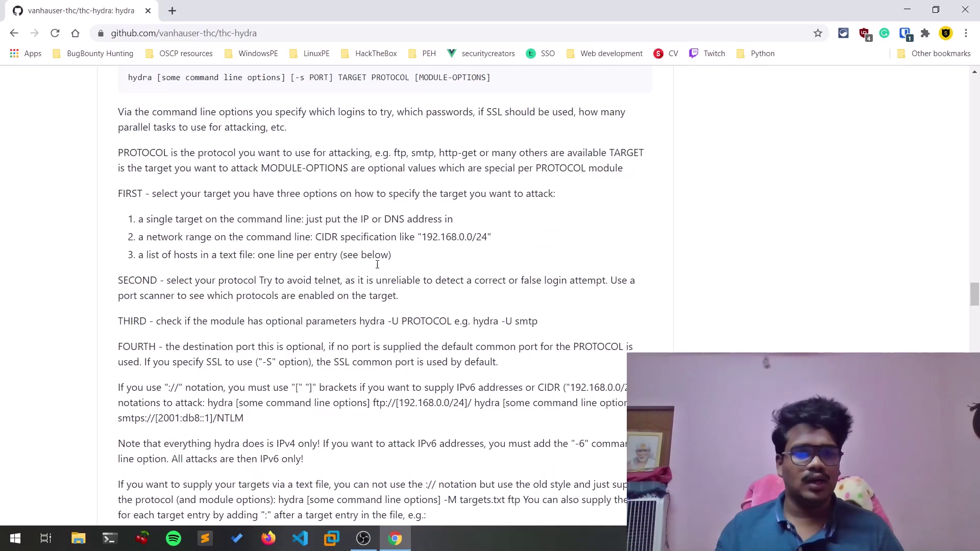
scroll(377, 267, "down", 3)
scroll(379, 272, "down", 4)
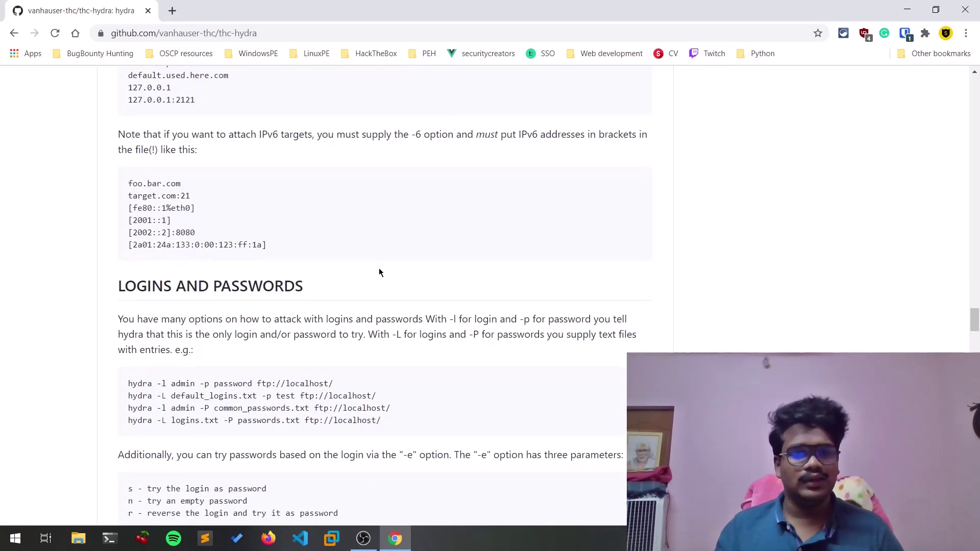
scroll(379, 273, "down", 4)
scroll(380, 274, "down", 4)
scroll(382, 277, "down", 3)
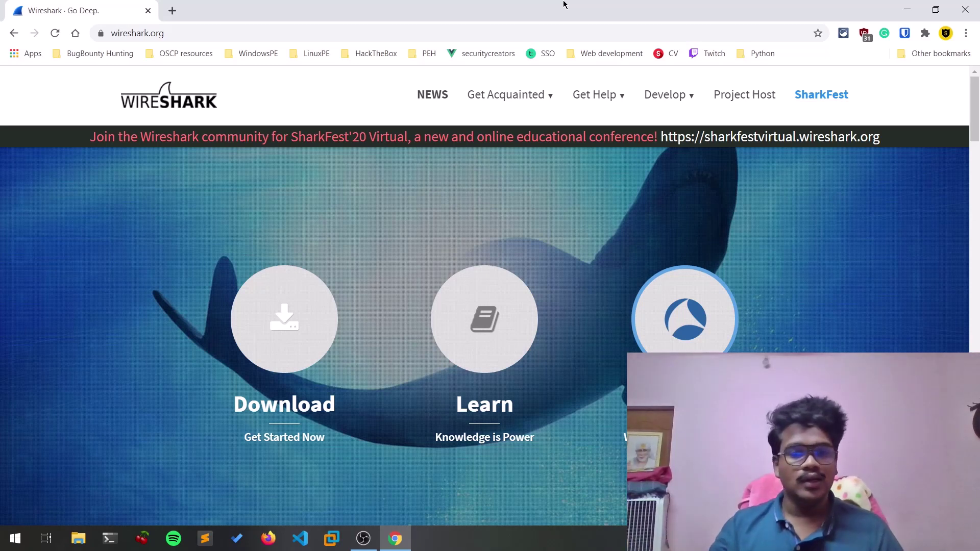
scroll(834, 234, "down", 2)
scroll(840, 233, "down", 5)
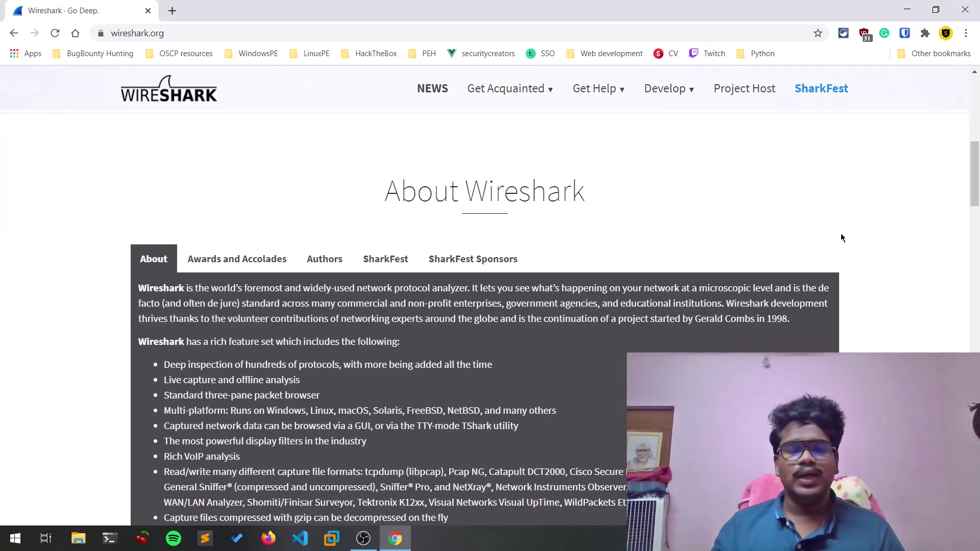
scroll(841, 234, "down", 3)
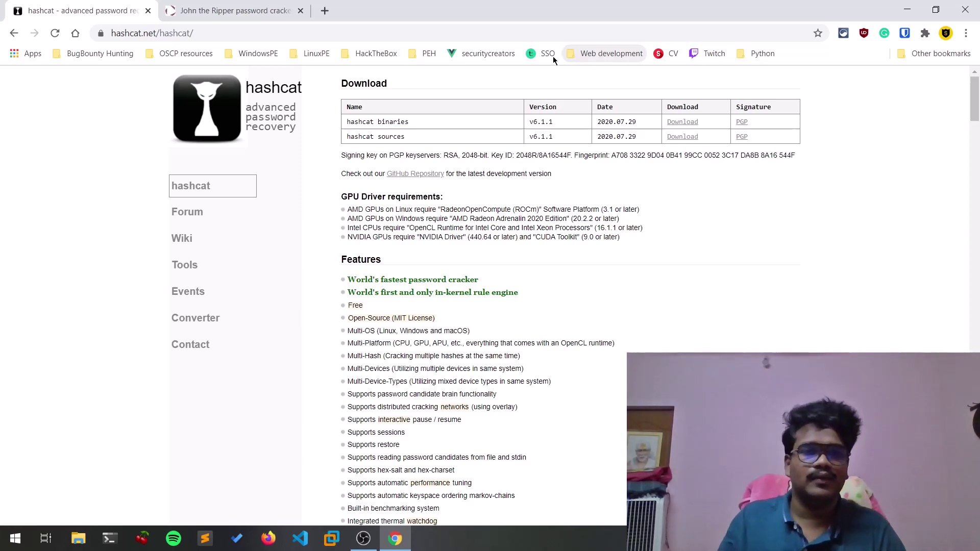
Switch to the John the Ripper tab, then go on to the sqlmap.org homepage.
left_click(231, 10)
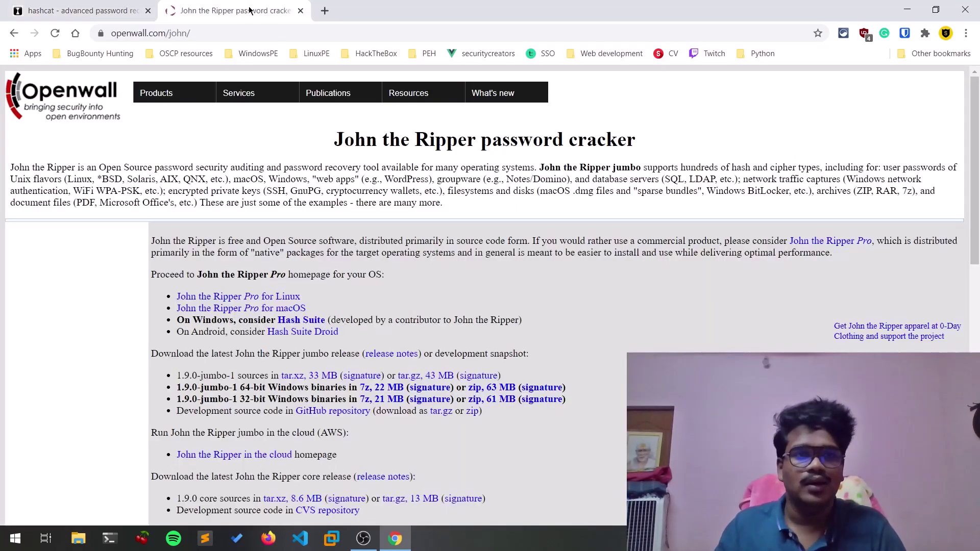
scroll(684, 274, "down", 5)
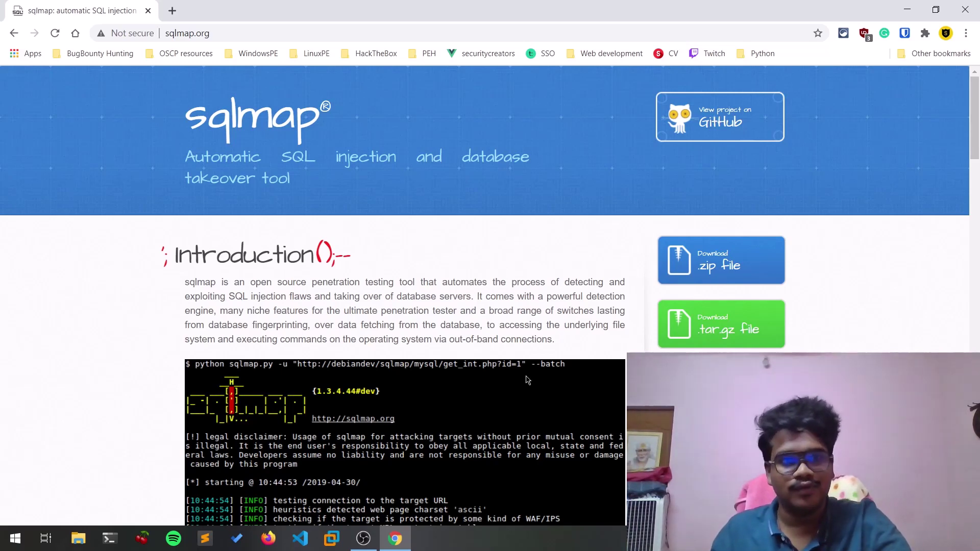
scroll(460, 337, "down", 2)
scroll(411, 299, "down", 3)
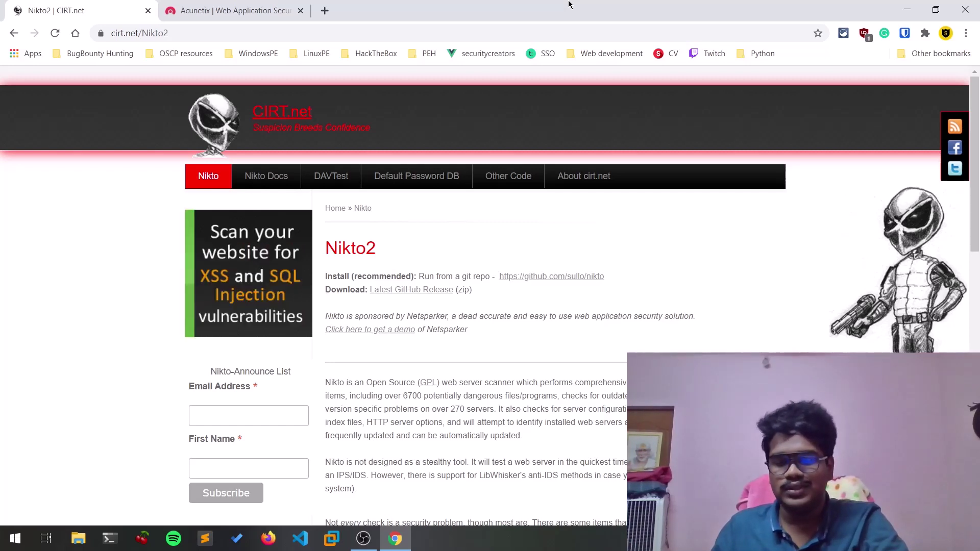
scroll(562, 253, "down", 3)
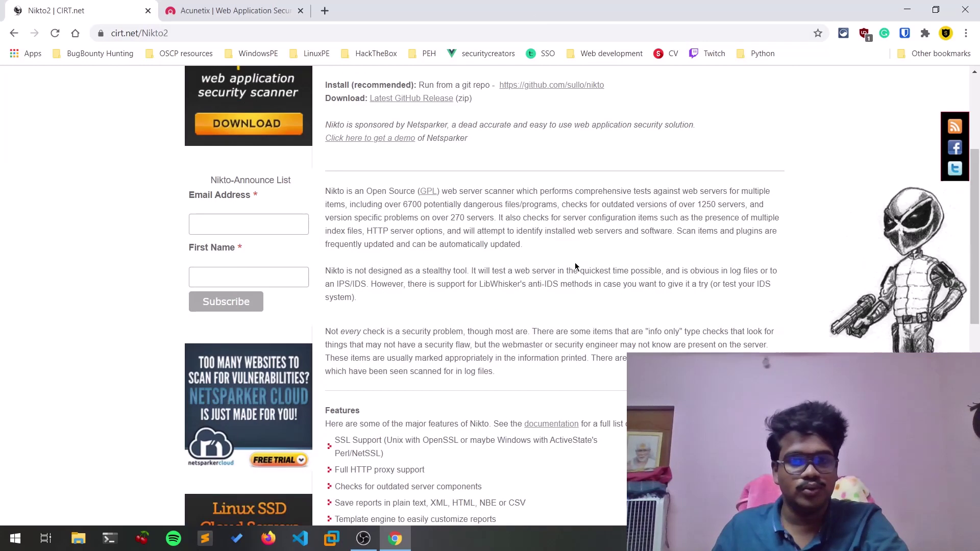
scroll(541, 347, "down", 3)
scroll(542, 347, "down", 2)
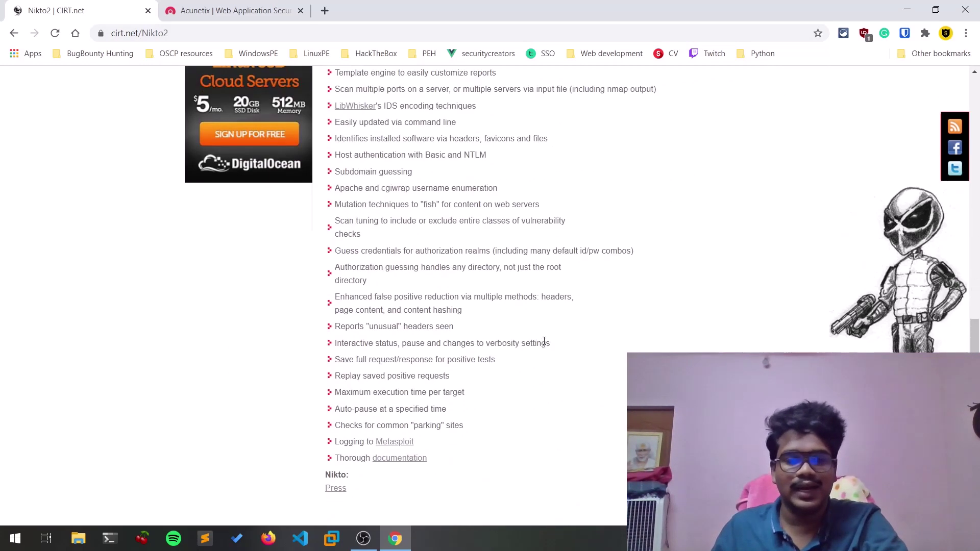
scroll(543, 342, "down", 1)
scroll(547, 341, "up", 5)
scroll(534, 308, "up", 4)
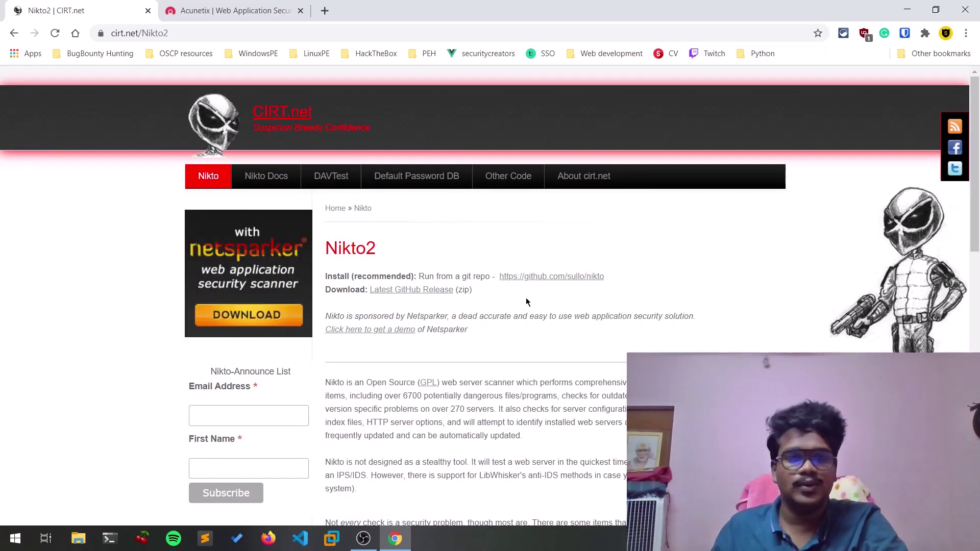
left_click(214, 10)
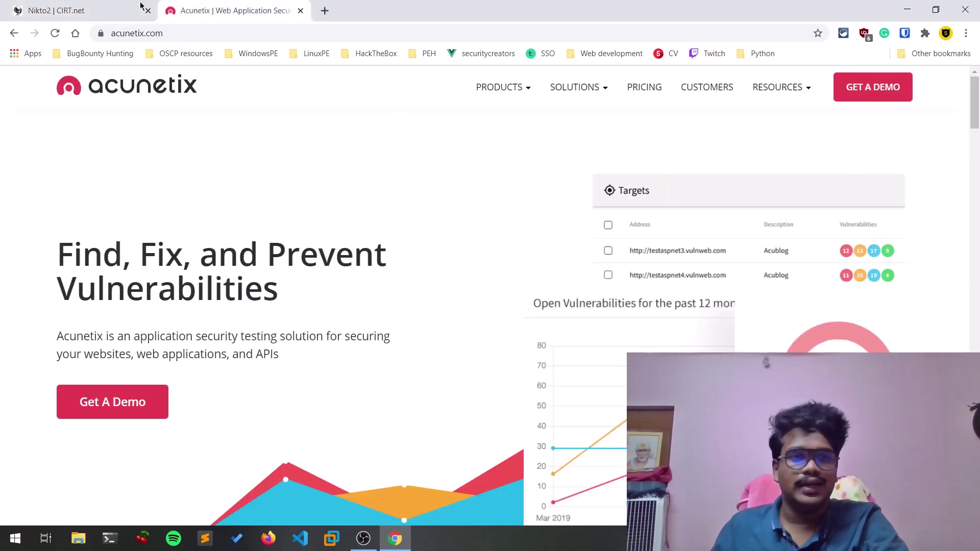